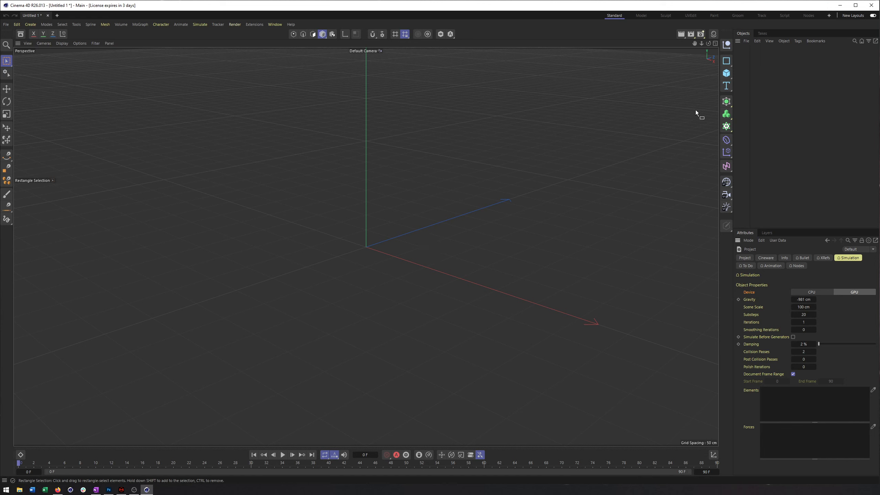
# Step: Add a temporary cube, look through its available Bullet and Simulation tags, and delete it
pyautogui.click(727, 72)
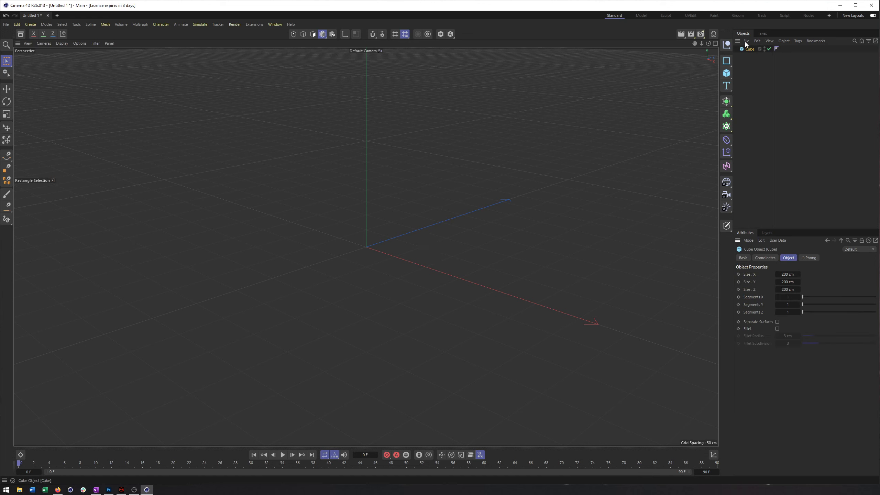
pyautogui.rightClick(745, 51)
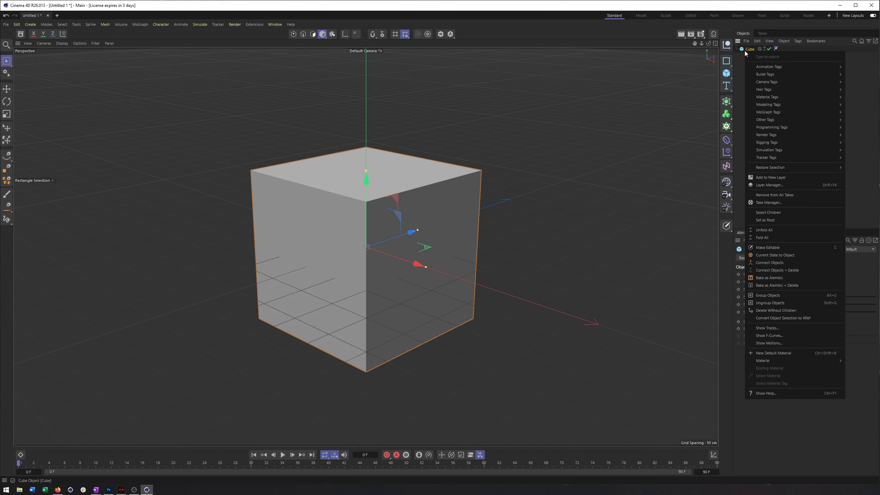
pyautogui.moveTo(771, 72)
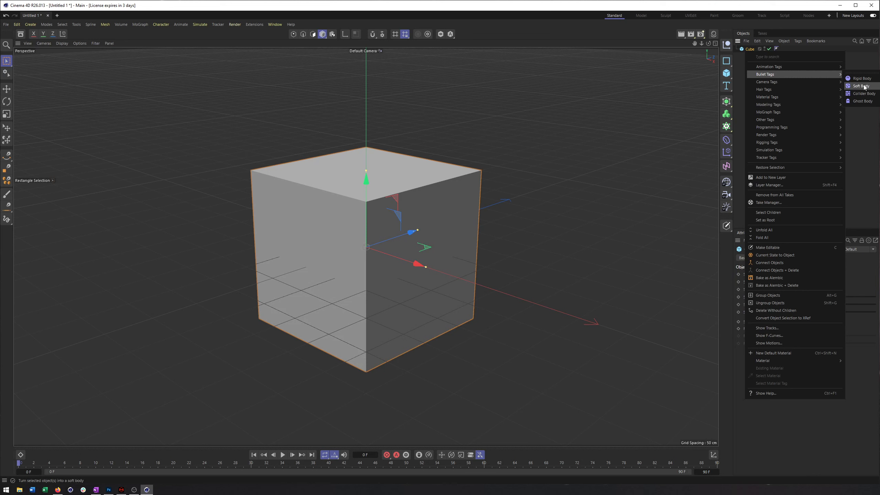
pyautogui.moveTo(785, 150)
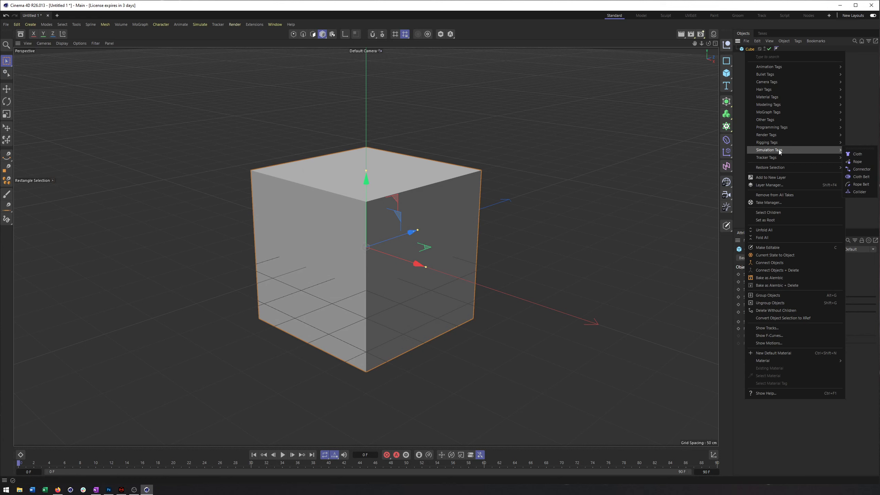
pyautogui.click(737, 73)
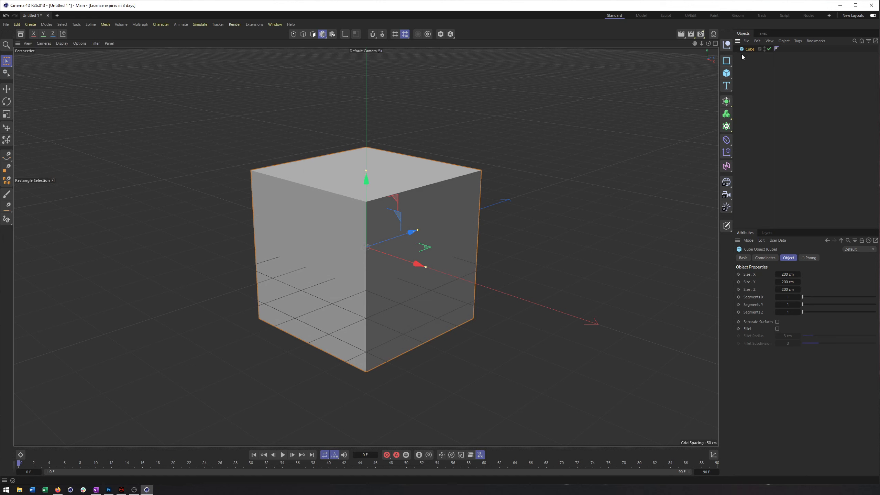
pyautogui.press('Delete')
# Step: Add a Remesh generator to the scene and show its object properties
pyautogui.click(30, 24)
pyautogui.moveTo(55, 76)
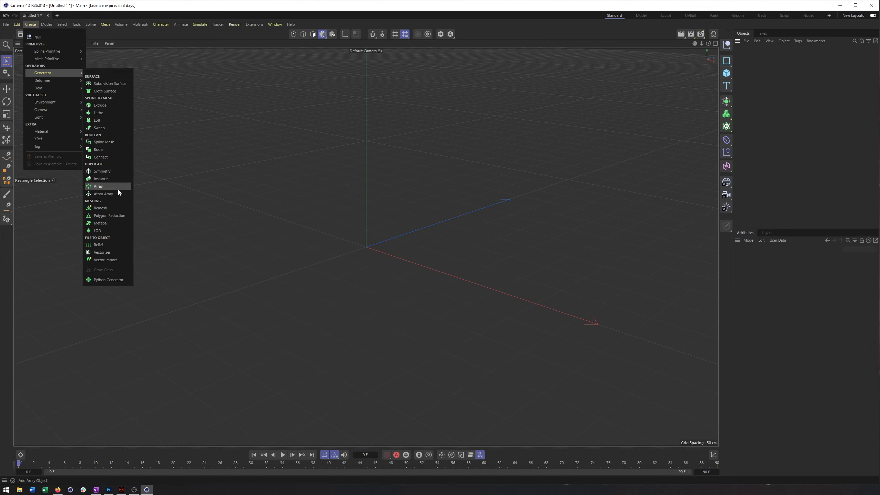
pyautogui.click(114, 209)
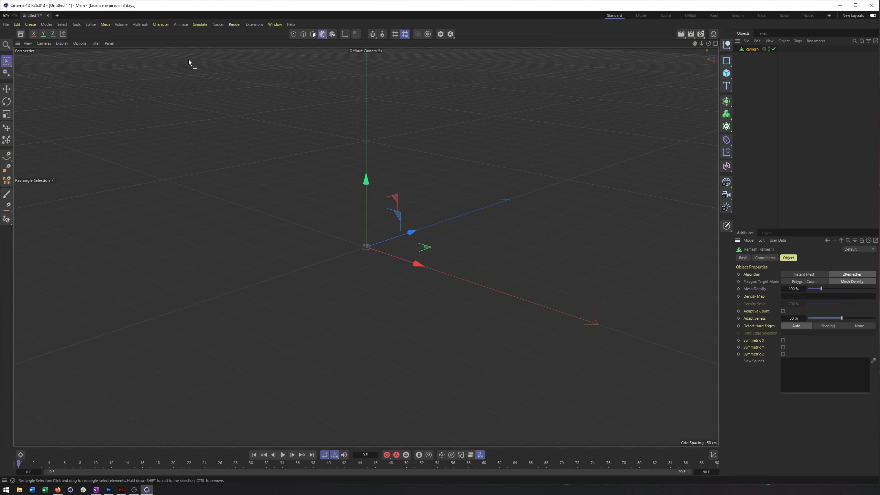
# Step: Add a Vector Import generator to view its object properties, and delete it
pyautogui.click(30, 25)
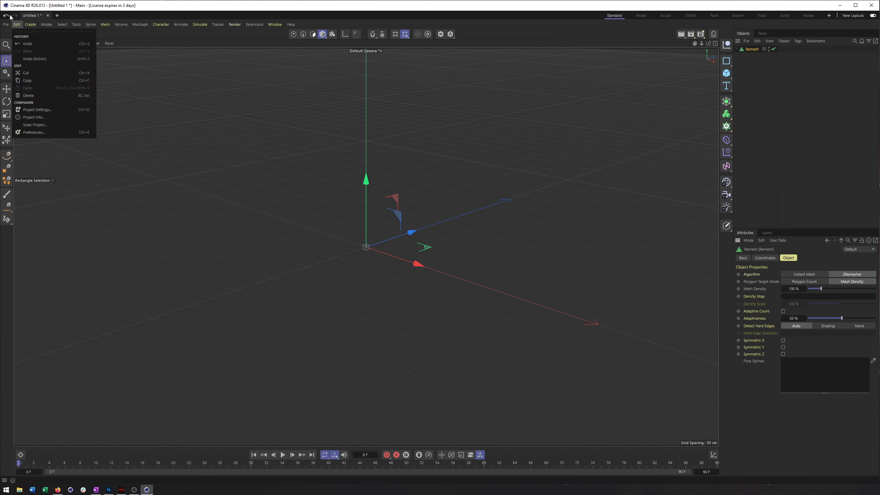
pyautogui.moveTo(51, 73)
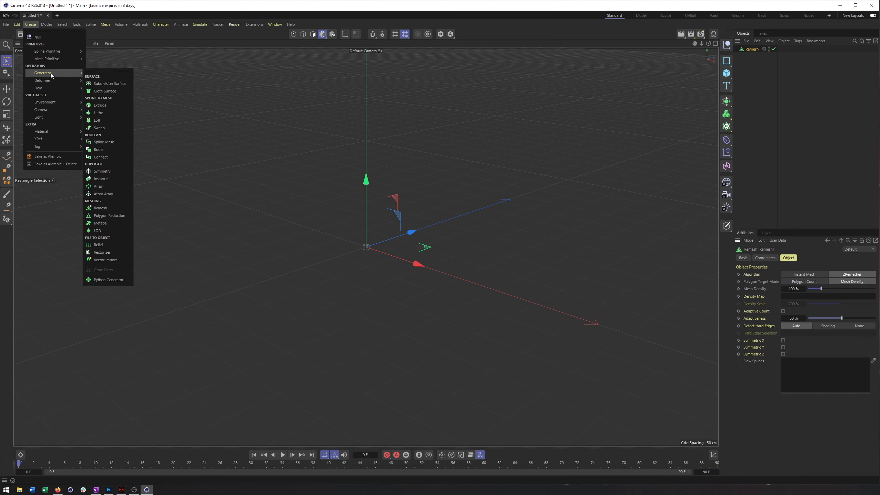
pyautogui.click(101, 260)
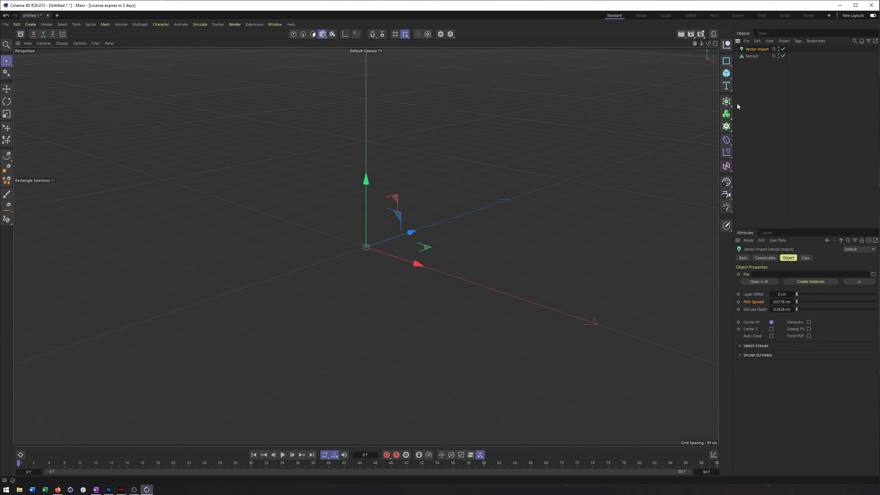
pyautogui.press('Delete')
pyautogui.click(32, 23)
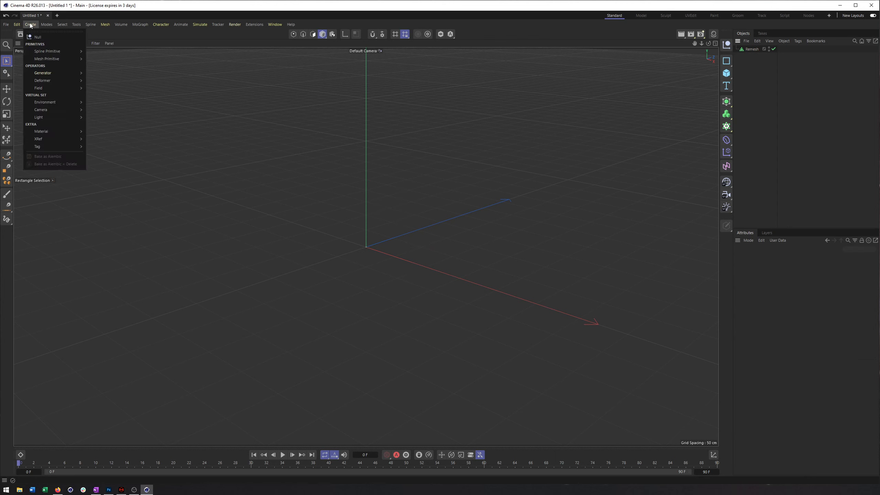
pyautogui.moveTo(47, 74)
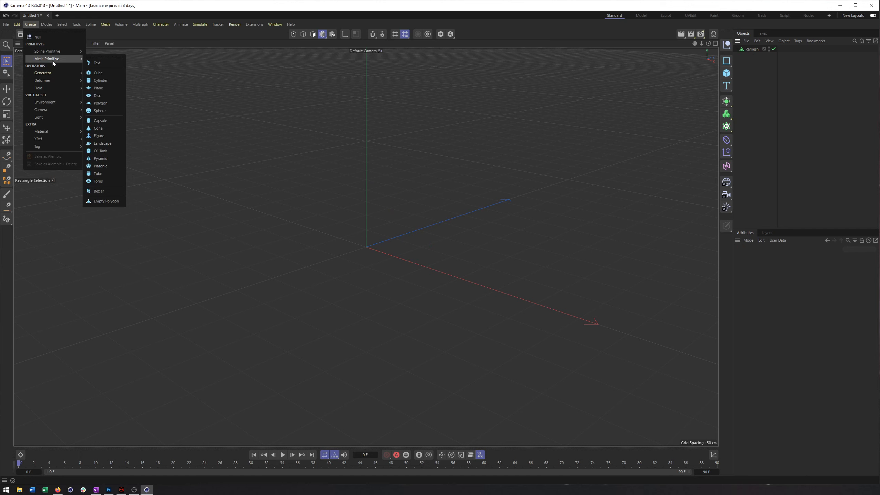
pyautogui.moveTo(110, 25)
pyautogui.moveTo(122, 100)
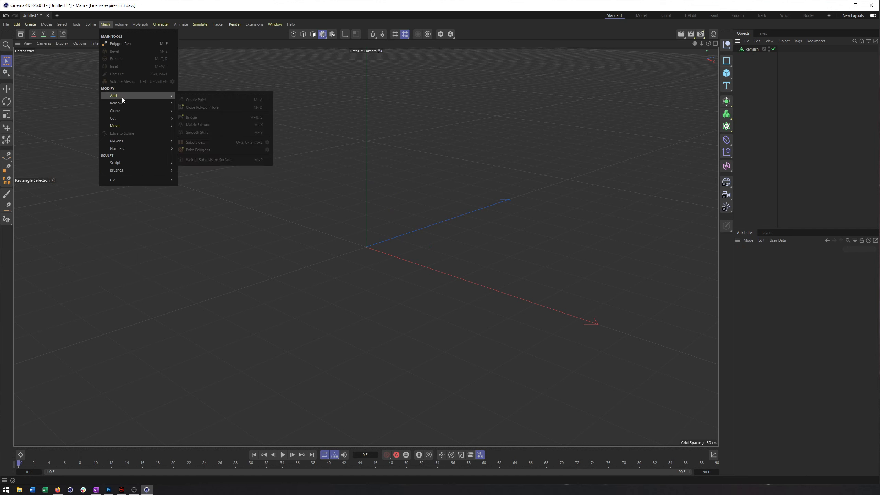
# Step: Add a cube primitive and convert it to an editable polygon object
pyautogui.click(725, 75)
pyautogui.click(725, 75)
pyautogui.press('c')
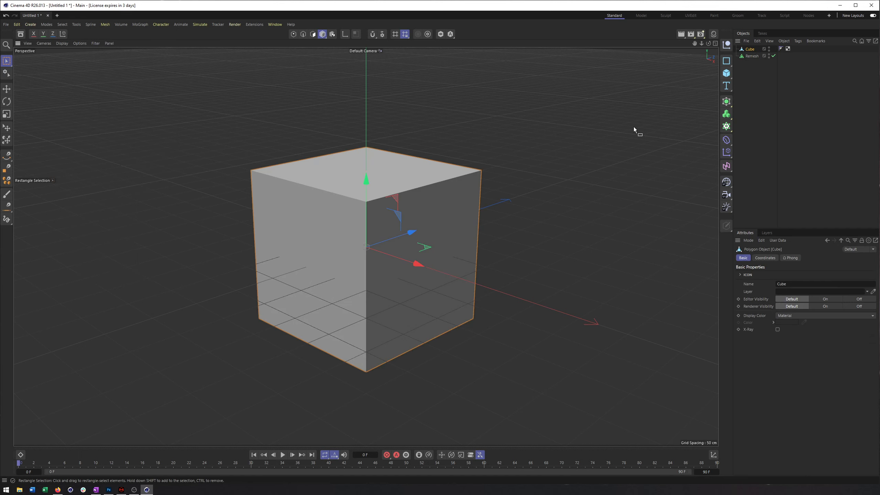
pyautogui.click(102, 25)
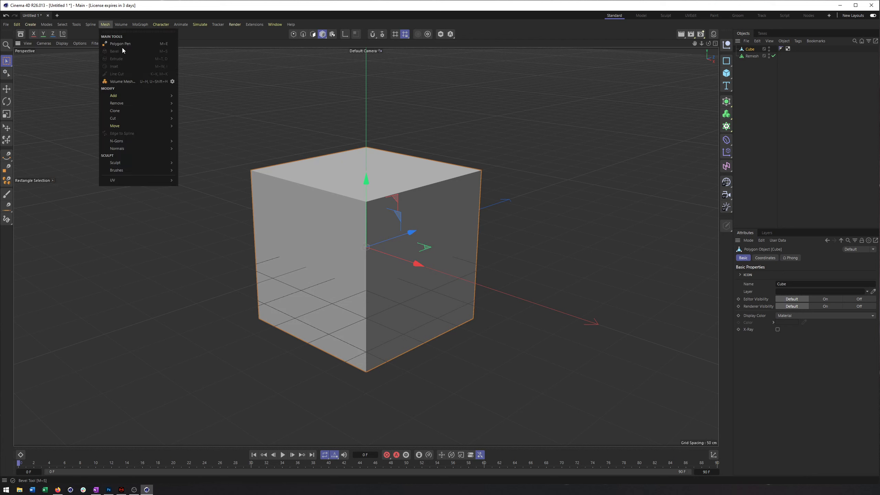
pyautogui.moveTo(132, 97)
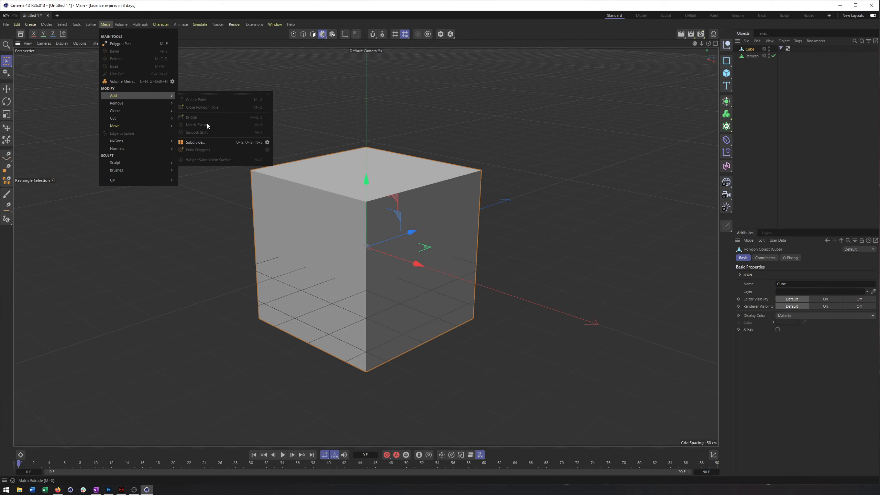
pyautogui.click(752, 82)
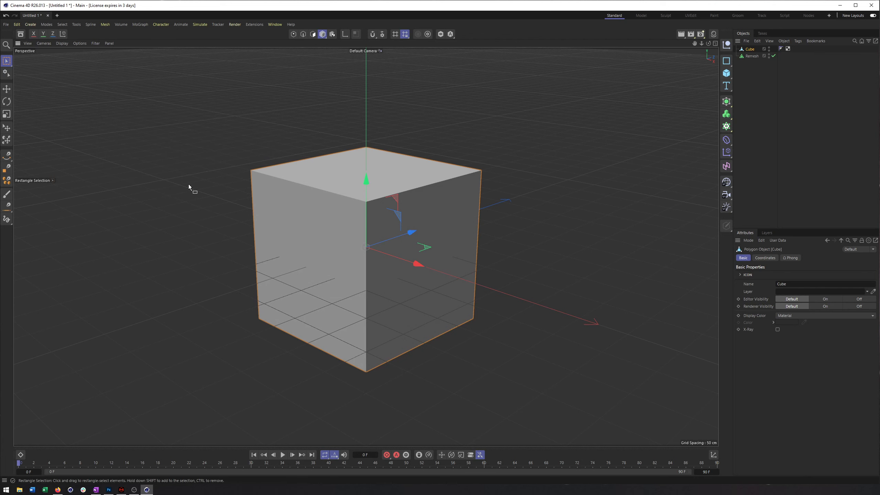
# Step: Switch to polygon mode and delete the cube's front-left side face using Live Selection
pyautogui.click(312, 33)
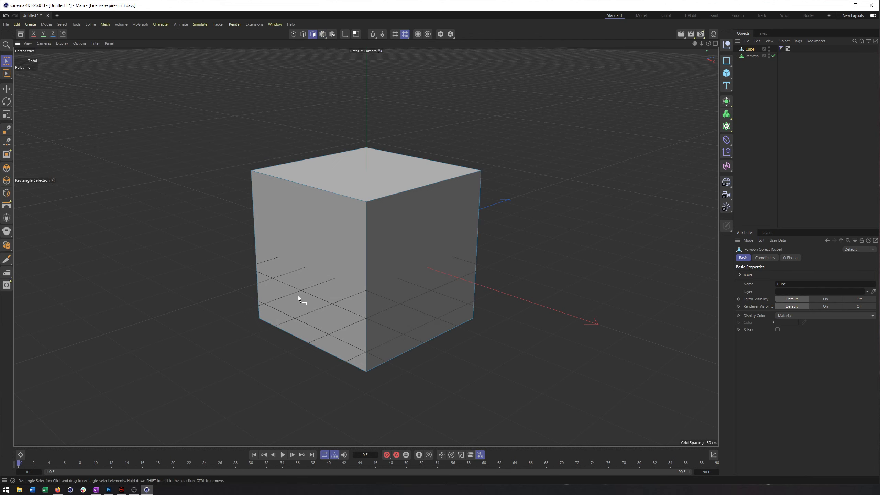
pyautogui.click(7, 60)
pyautogui.click(28, 68)
pyautogui.click(336, 248)
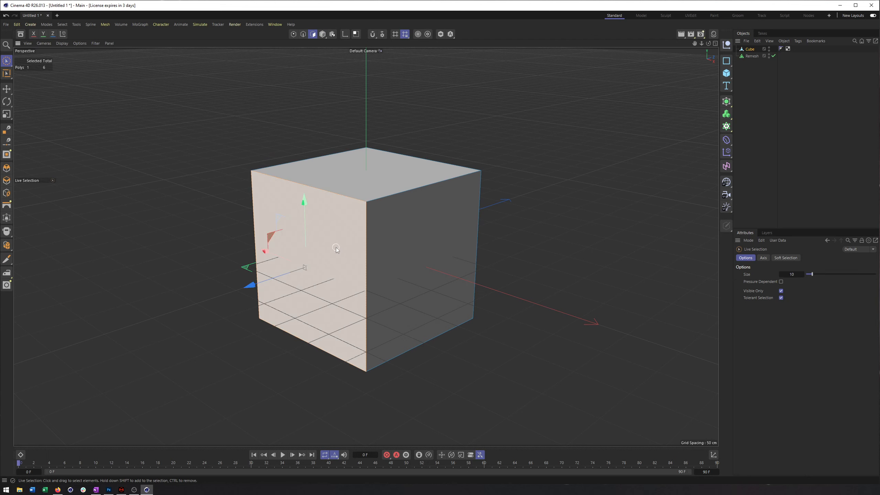
pyautogui.press('Delete')
# Step: Activate the Bridge tool and look at its available mode options
pyautogui.rightClick(217, 195)
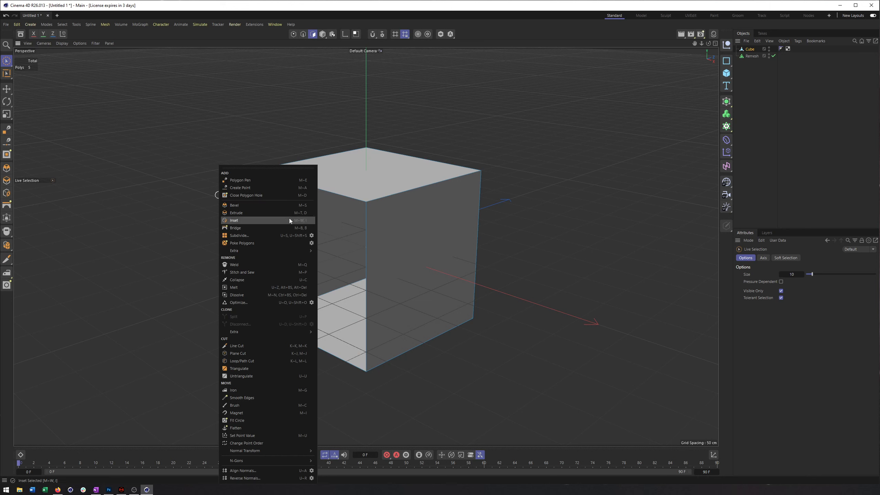
pyautogui.click(281, 230)
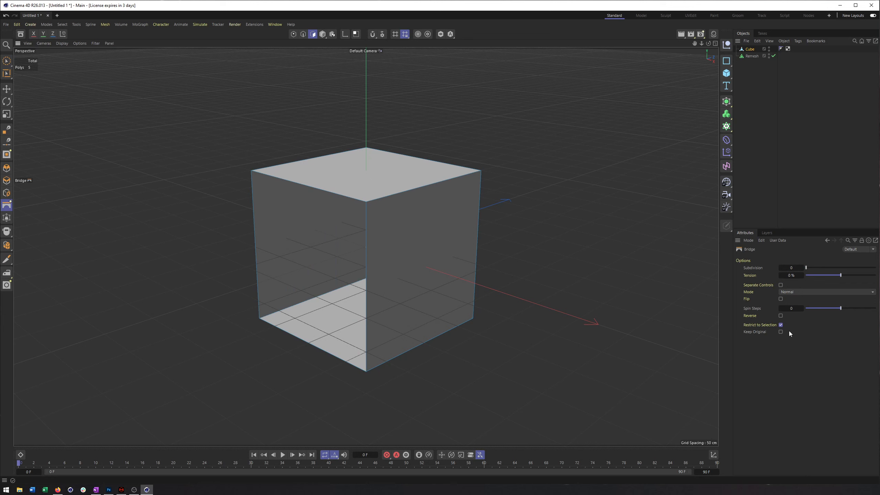
pyautogui.click(798, 292)
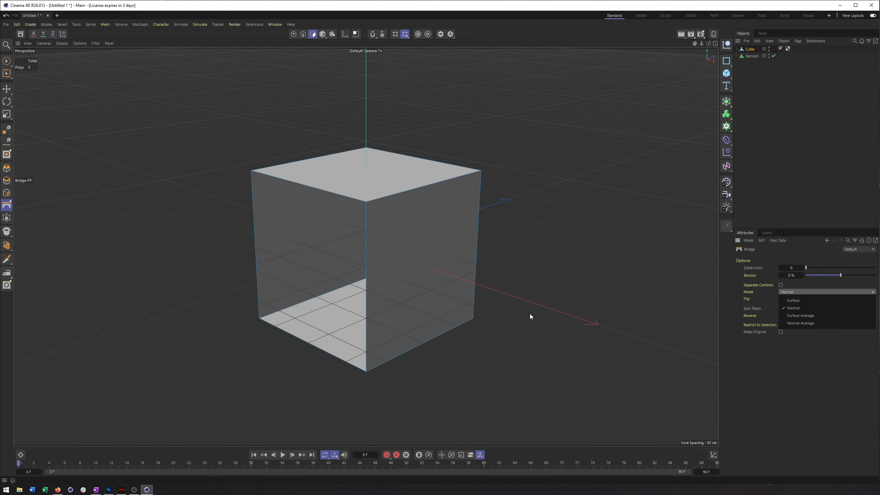
pyautogui.keyDown('alt'); pyautogui.moveTo(350, 228); pyautogui.dragTo(403, 207); pyautogui.keyUp('alt')
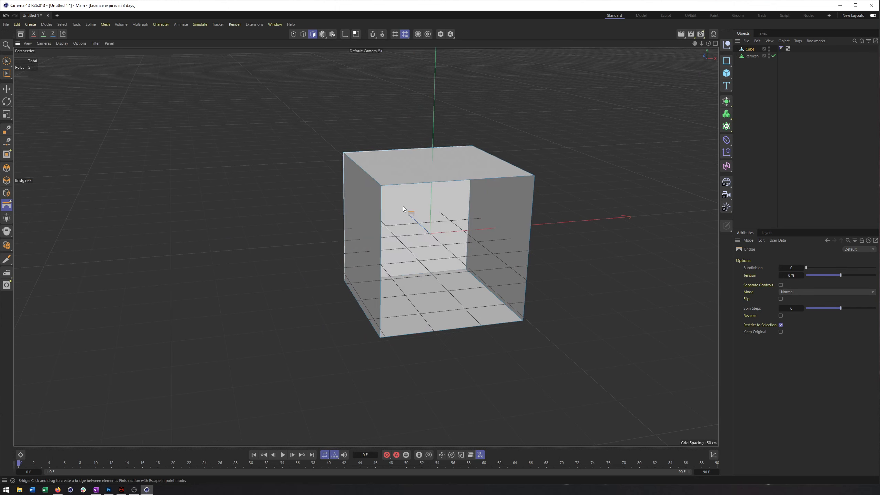
# Step: Make two Loop/Path cuts in the open cube, one crossing an upright edge and one at about 53% along the front top edge
pyautogui.rightClick(467, 212)
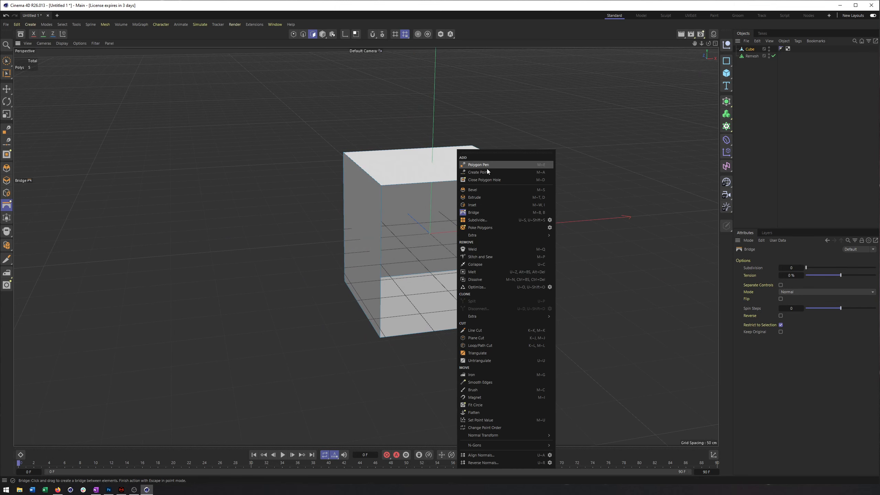
pyautogui.click(511, 346)
pyautogui.click(381, 263)
pyautogui.click(456, 180)
# Step: Close the cube's open side with the Close Polygon Hole tool using the N-gon polygon type
pyautogui.rightClick(612, 168)
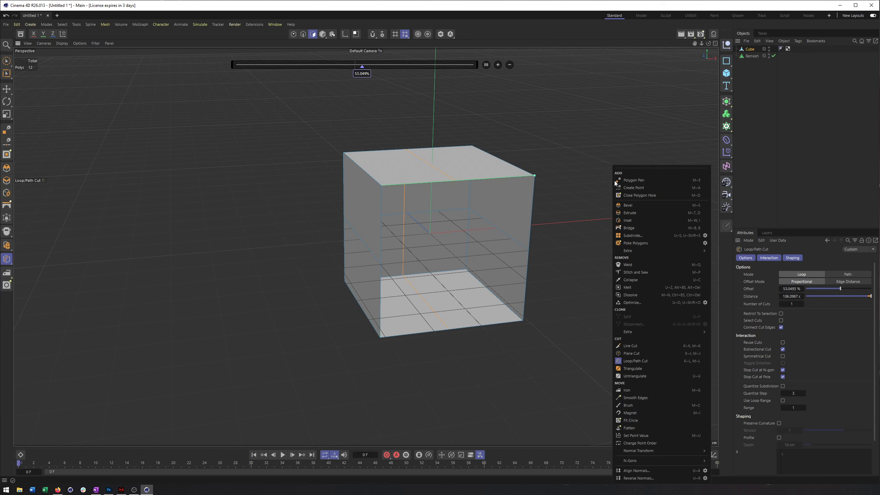
pyautogui.click(646, 195)
pyautogui.click(482, 184)
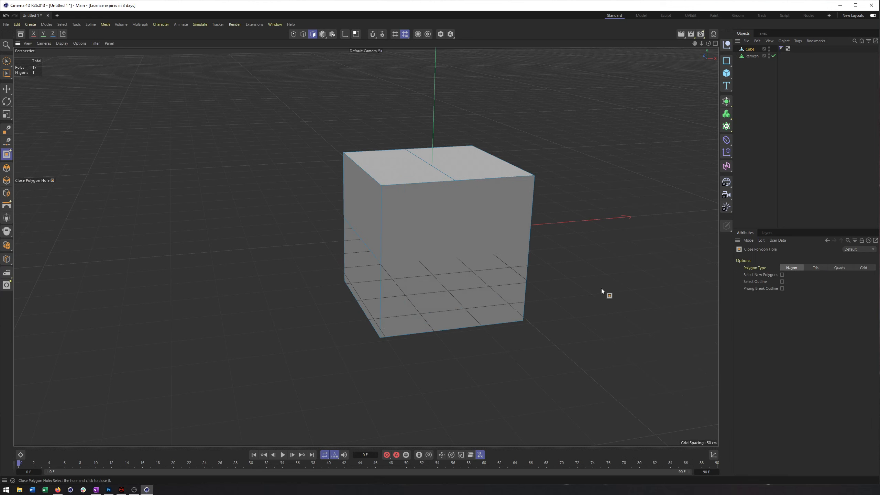
pyautogui.moveTo(514, 281)
pyautogui.keyDown('alt'); pyautogui.mouseDown()
pyautogui.moveTo(558, 261)
pyautogui.moveTo(555, 277)
pyautogui.moveTo(497, 286)
pyautogui.moveTo(511, 288)
pyautogui.moveTo(511, 266)
pyautogui.mouseUp(); pyautogui.keyUp('alt')
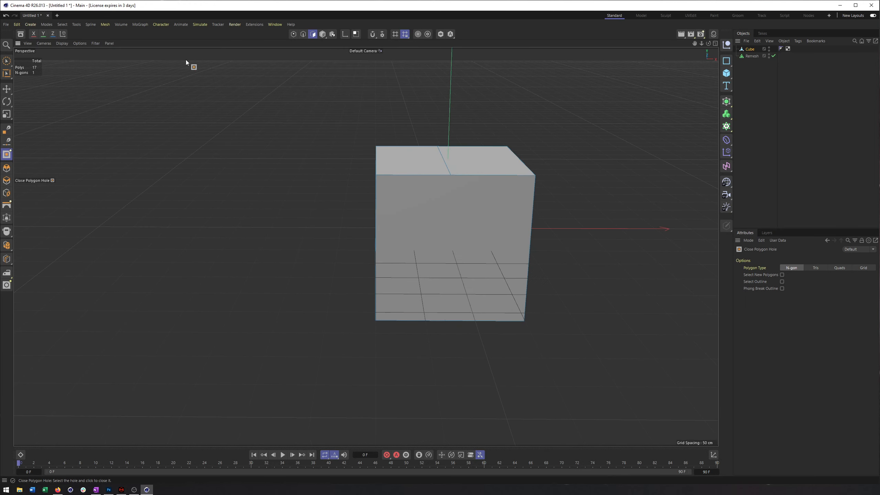
# Step: Hide the Workplane grid in the perspective viewport
pyautogui.click(95, 43)
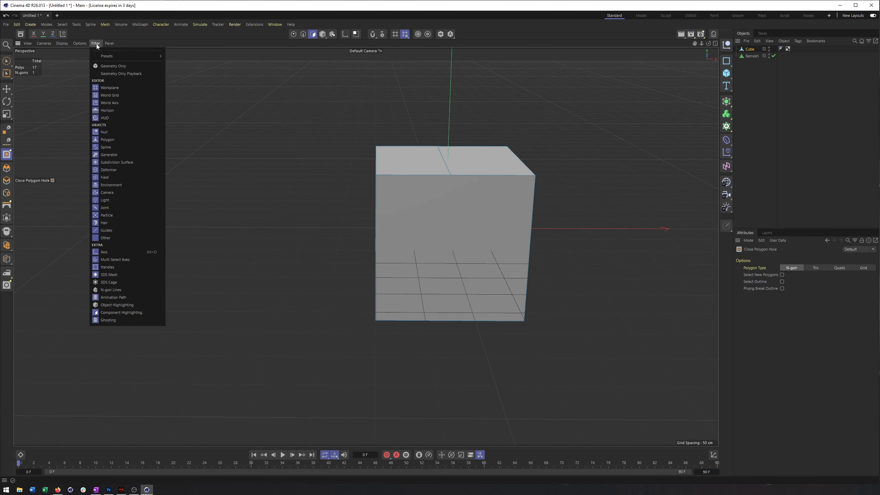
pyautogui.click(118, 89)
pyautogui.keyDown('alt'); pyautogui.moveTo(385, 246); pyautogui.dragTo(404, 238); pyautogui.keyUp('alt')
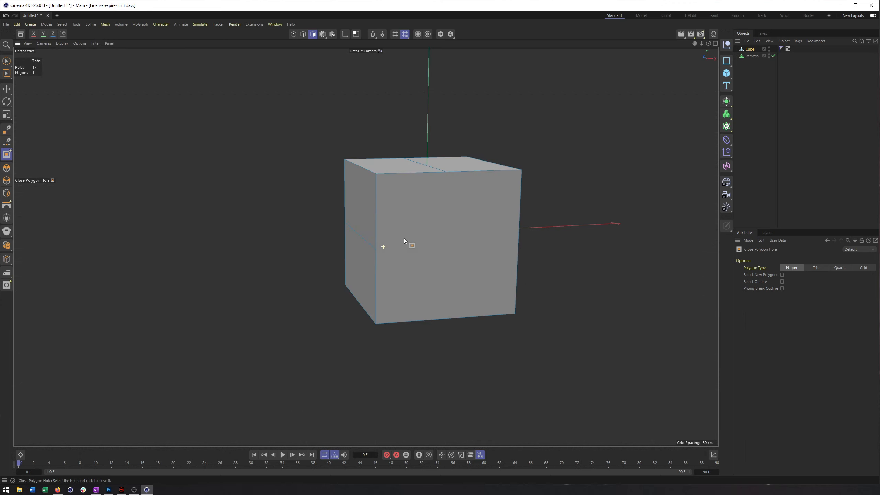
# Step: Replace the N-gon fill of the cube's open side with a Quads fill, and undo it
pyautogui.hotkey('ctrl', 'z')
pyautogui.click(839, 268)
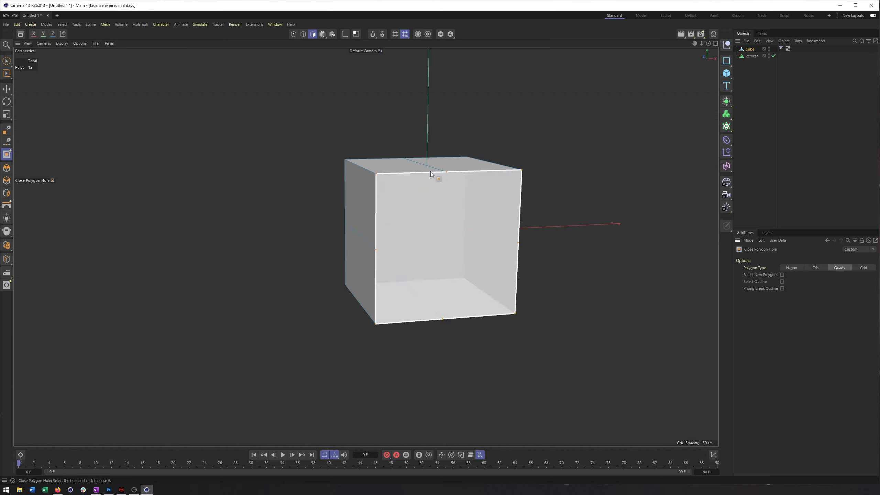
pyautogui.click(485, 247)
pyautogui.keyDown('alt'); pyautogui.moveTo(485, 248); pyautogui.dragTo(514, 250); pyautogui.keyUp('alt')
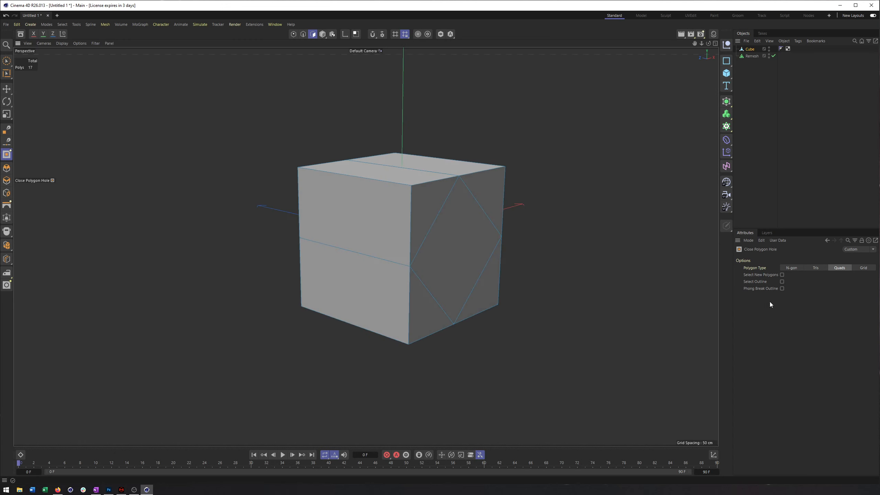
pyautogui.hotkey('ctrl', 'z')
# Step: Close the cube's open side with the Close Polygon Hole tool using the Grid polygon type
pyautogui.click(863, 268)
pyautogui.click(417, 197)
pyautogui.keyDown('alt'); pyautogui.moveTo(418, 191); pyautogui.dragTo(338, 250); pyautogui.keyUp('alt')
pyautogui.rightClick(417, 270)
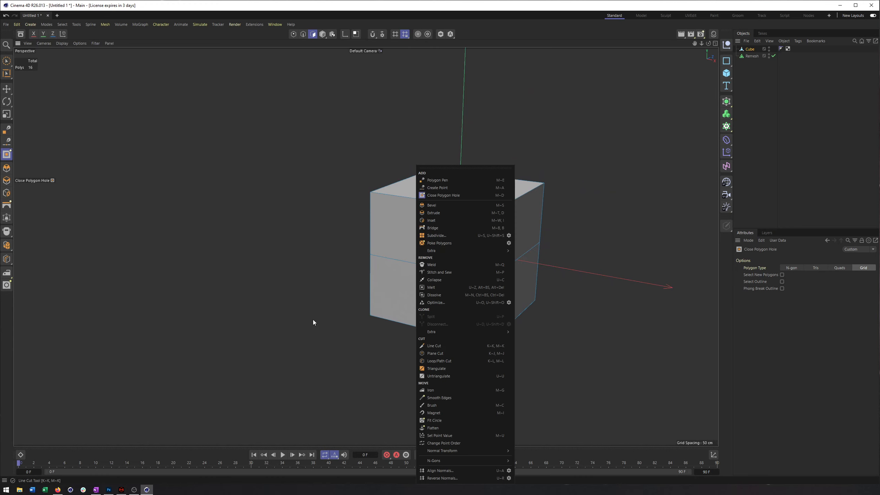
pyautogui.click(233, 250)
pyautogui.keyDown('alt'); pyautogui.moveTo(368, 214); pyautogui.dragTo(372, 253); pyautogui.keyUp('alt')
pyautogui.rightClick(372, 254)
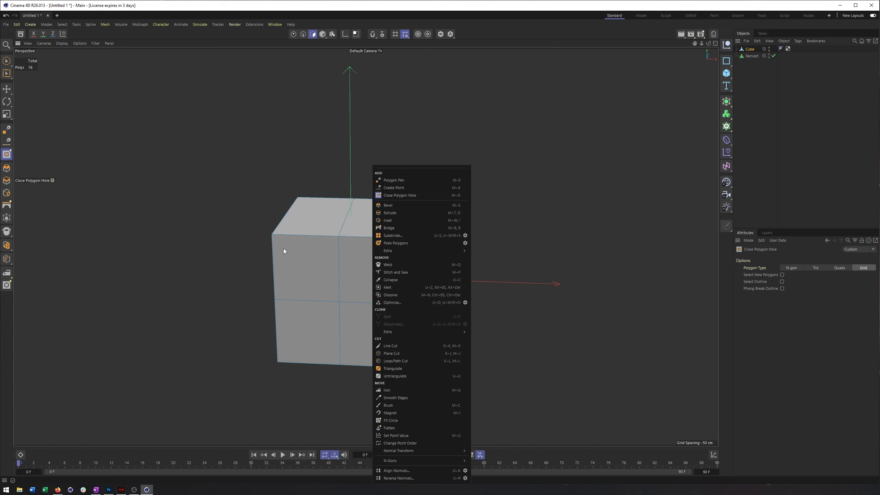
pyautogui.click(253, 268)
pyautogui.moveTo(314, 284)
pyautogui.keyDown('alt'); pyautogui.mouseDown()
pyautogui.moveTo(266, 287)
pyautogui.moveTo(305, 291)
pyautogui.moveTo(322, 275)
pyautogui.mouseUp(); pyautogui.keyUp('alt')
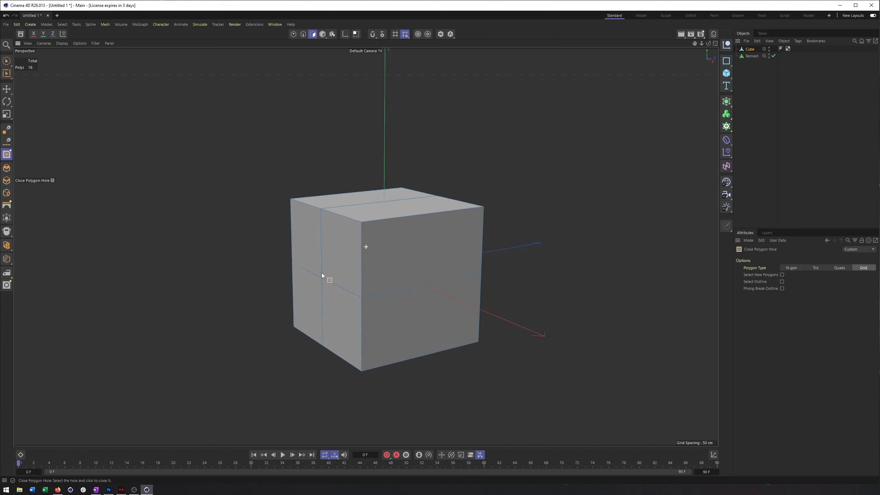
# Step: Switch the cube from polygon mode back to model mode
pyautogui.click(322, 34)
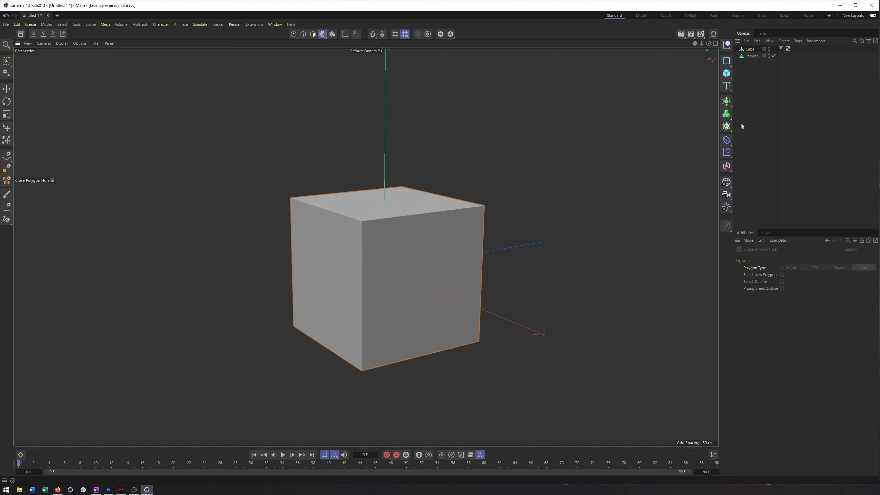
# Step: Delete the Cube and the Remesh generator from the scene
pyautogui.click(750, 50)
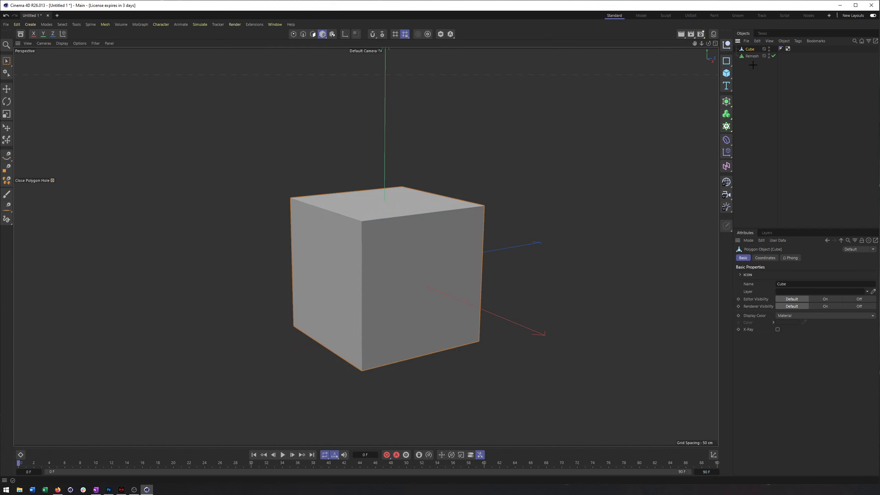
pyautogui.click(749, 65)
pyautogui.click(749, 49)
pyautogui.moveTo(745, 84); pyautogui.dragTo(765, 46)
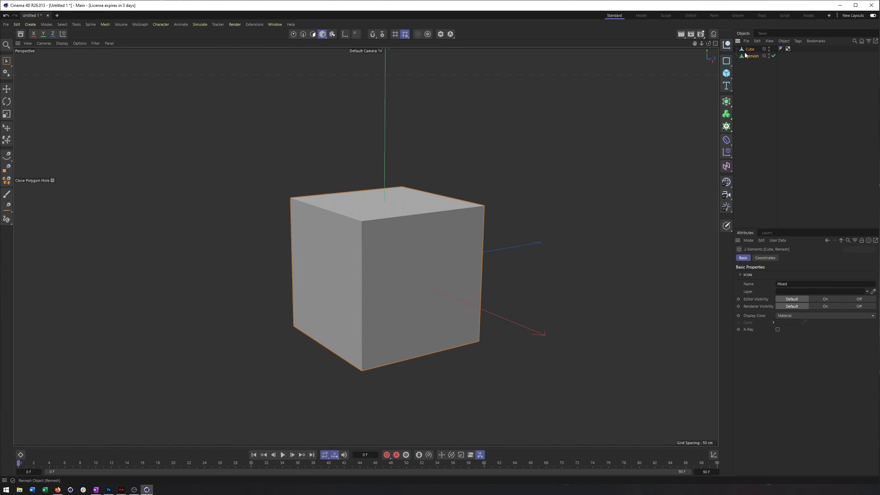
pyautogui.press('Delete')
# Step: Examine the available mesh Add and Move tools, character commands such as Colorize Joints, and simulation commands
pyautogui.click(107, 24)
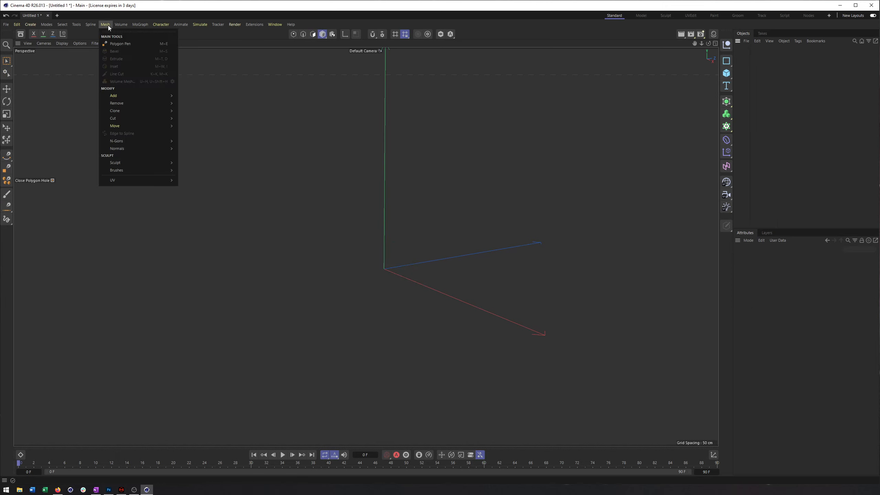
pyautogui.moveTo(116, 95)
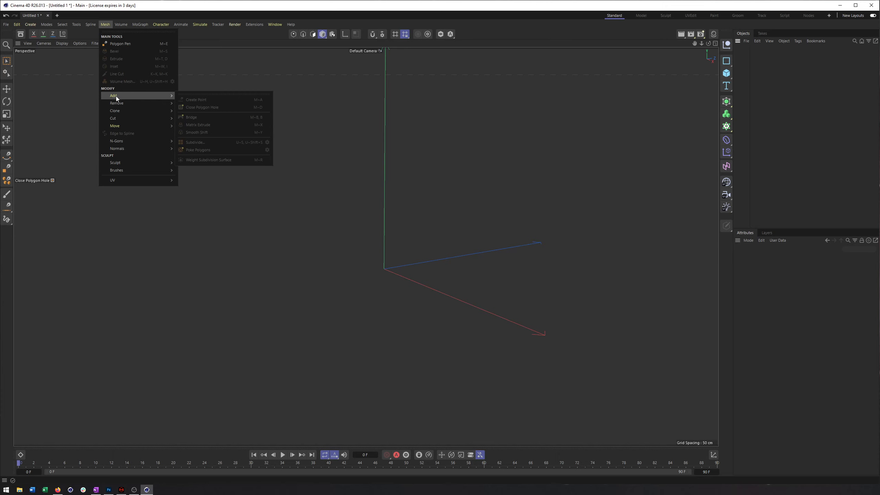
pyautogui.moveTo(111, 126)
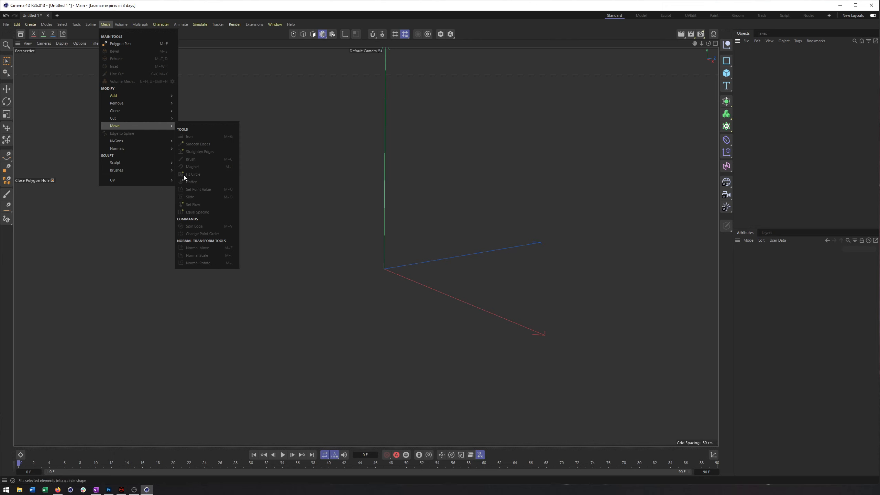
pyautogui.click(280, 174)
pyautogui.keyDown('alt'); pyautogui.moveTo(447, 151); pyautogui.dragTo(411, 183, button='middle'); pyautogui.keyUp('alt')
pyautogui.keyDown('alt'); pyautogui.moveTo(411, 183); pyautogui.dragTo(405, 180); pyautogui.keyUp('alt')
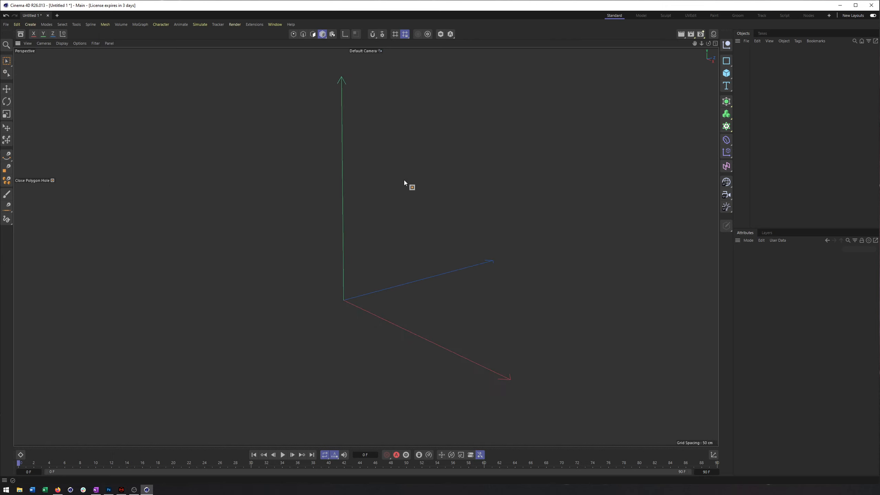
pyautogui.click(161, 25)
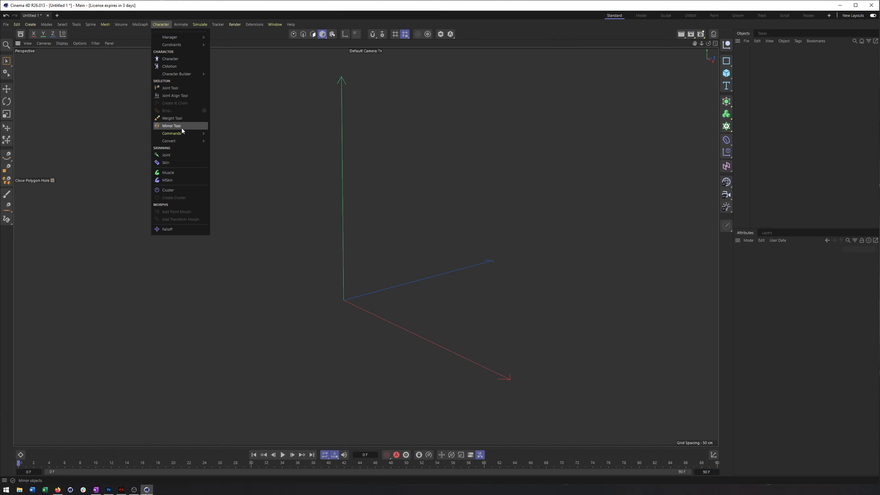
pyautogui.moveTo(182, 131)
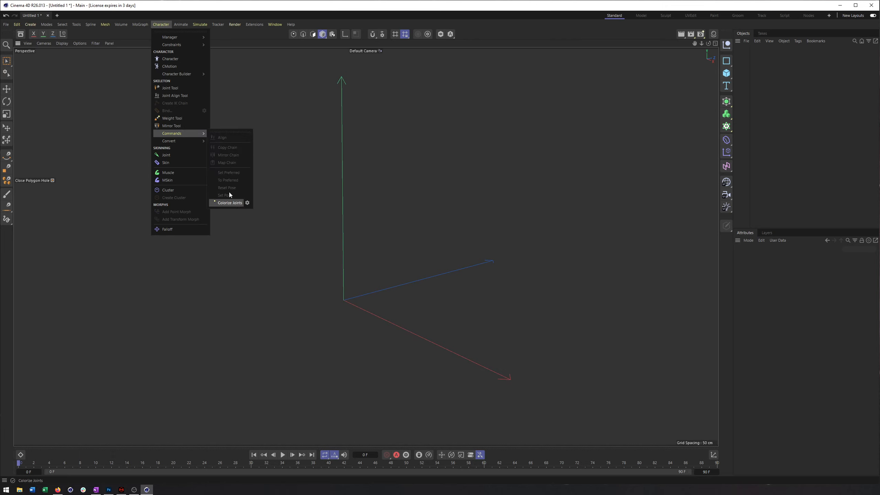
pyautogui.click(205, 25)
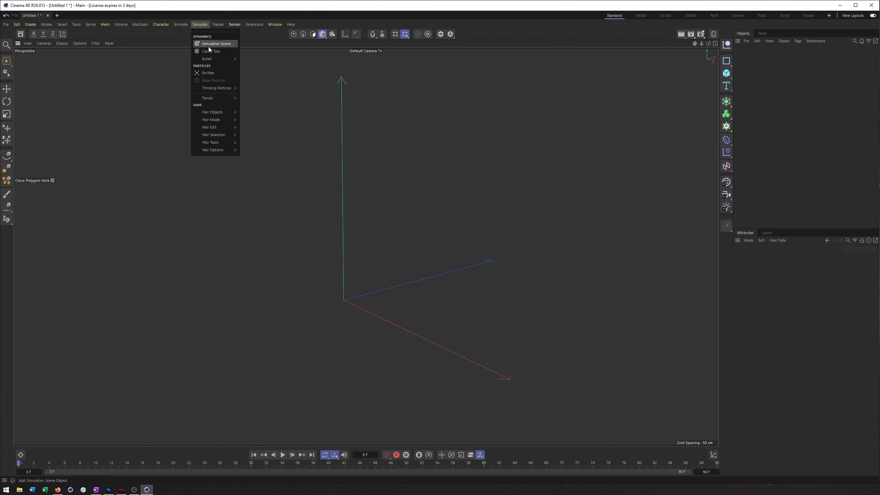